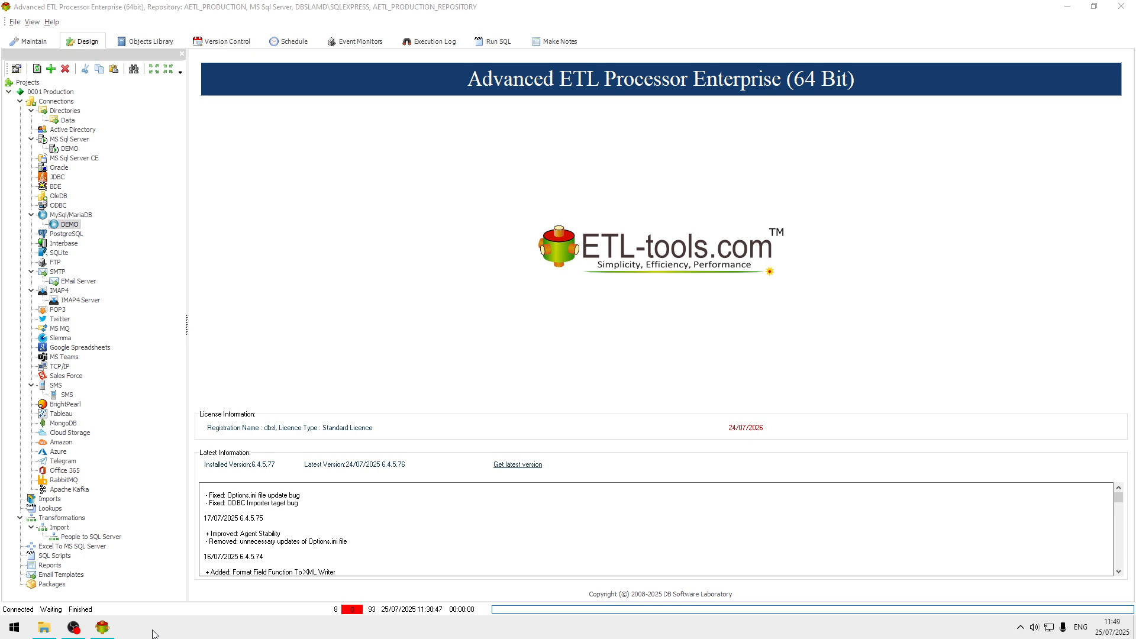
Delete the People to SQL Server transformation from the Import group.
right_click(119, 537)
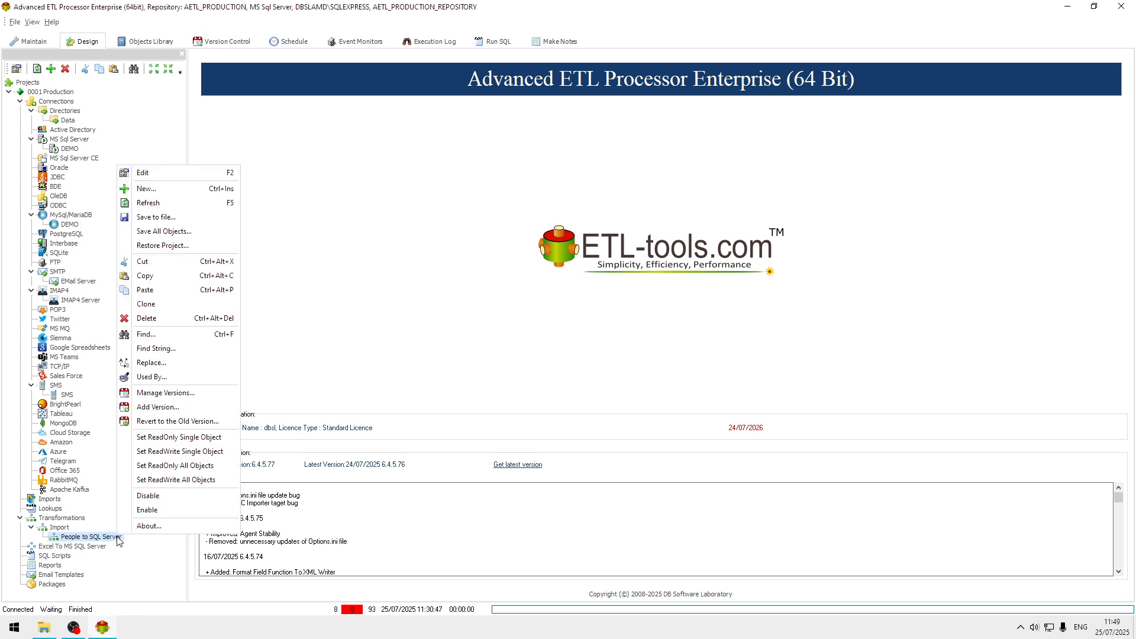
click(199, 319)
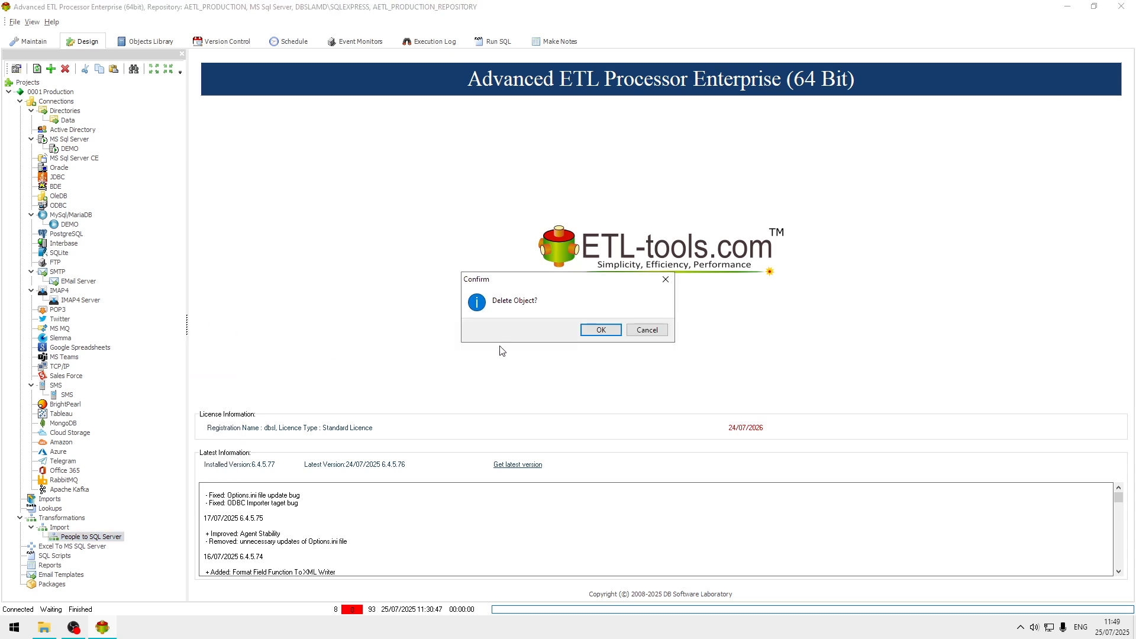
click(604, 330)
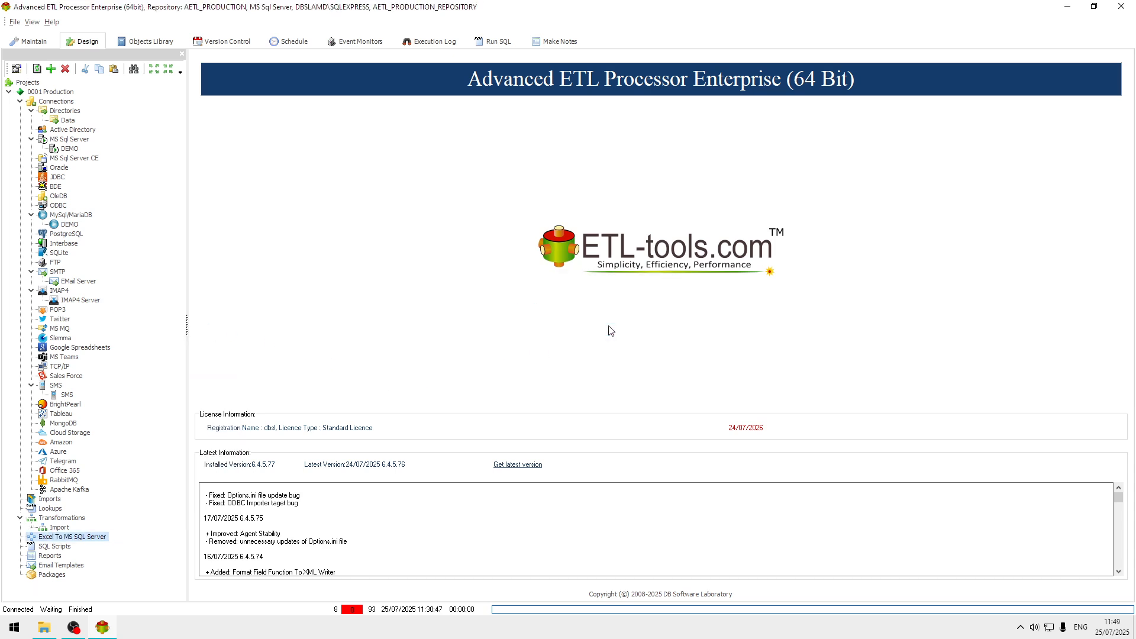
Review the properties of the Data directory connection and the MySql/MariaDB DEMO connection without changing them.
double_click(69, 120)
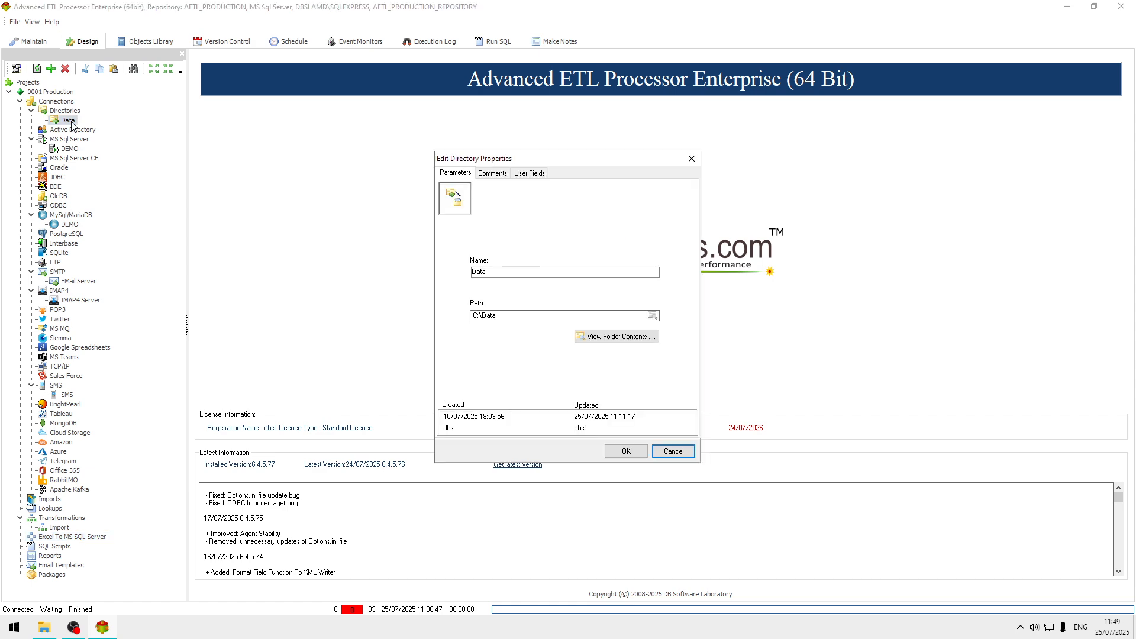
click(681, 452)
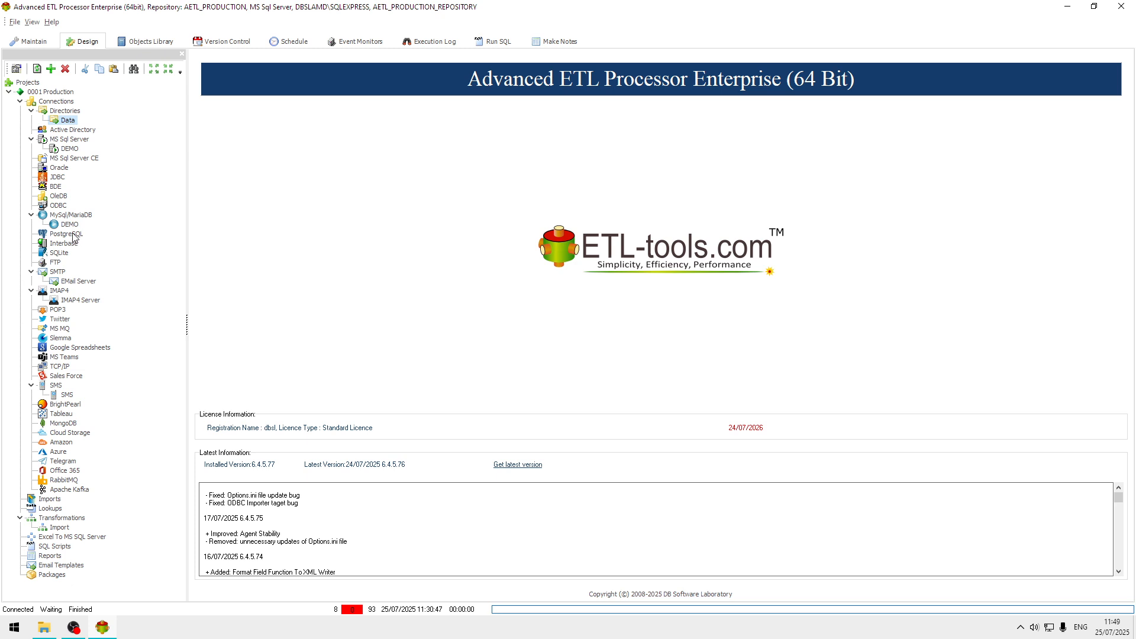
click(67, 225)
double_click(67, 227)
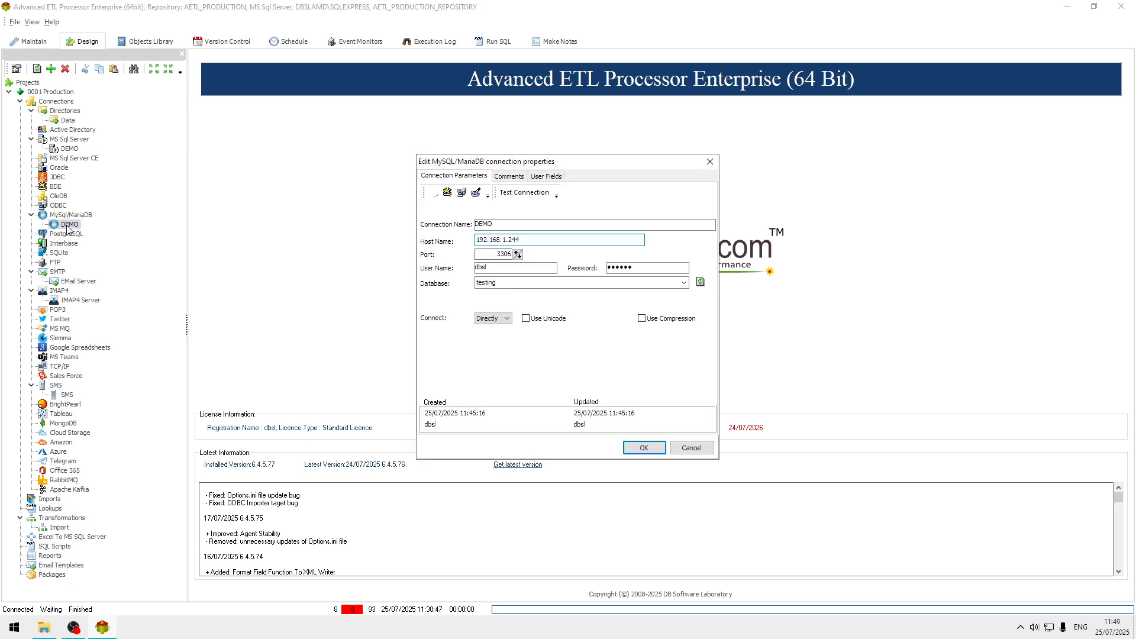
click(691, 448)
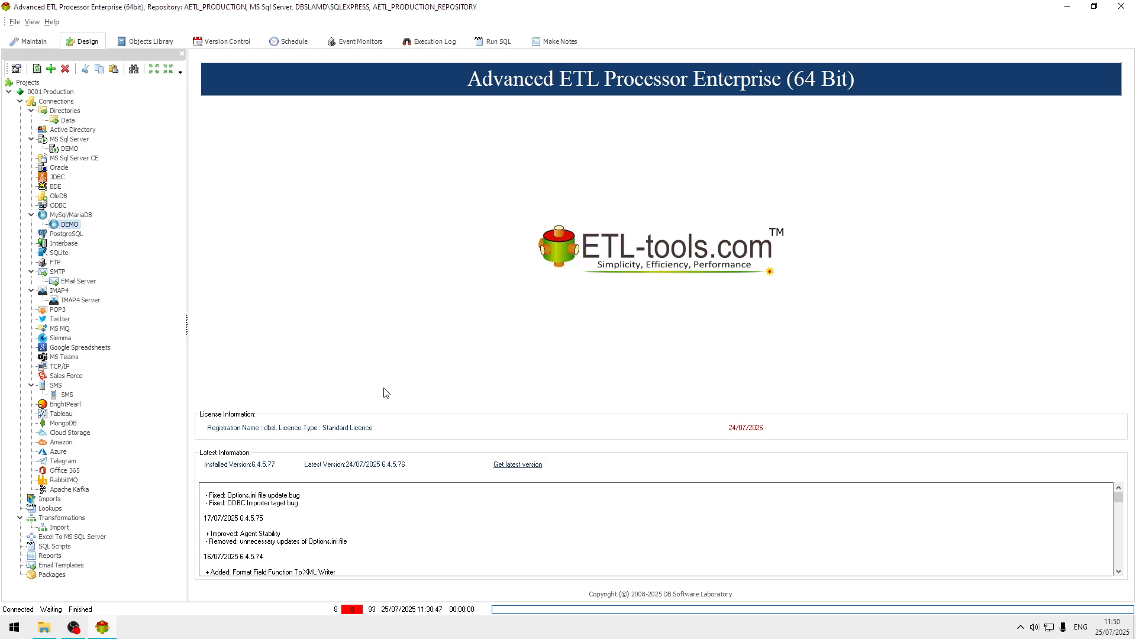
Create a new transformation described as Excel To MySQL in the Import group.
right_click(66, 529)
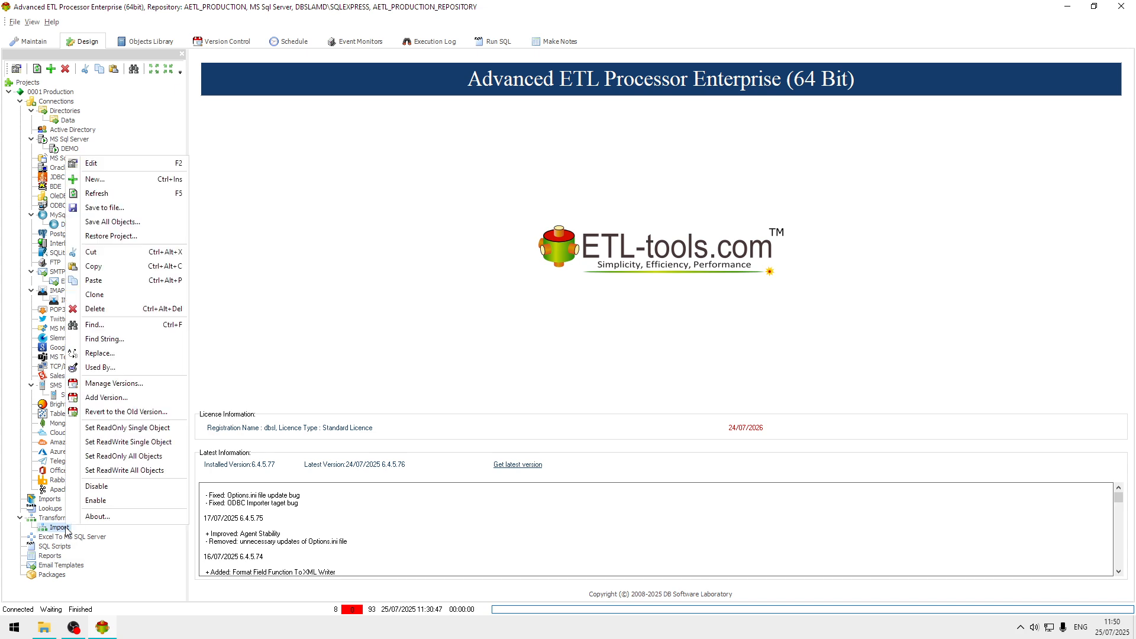
click(95, 180)
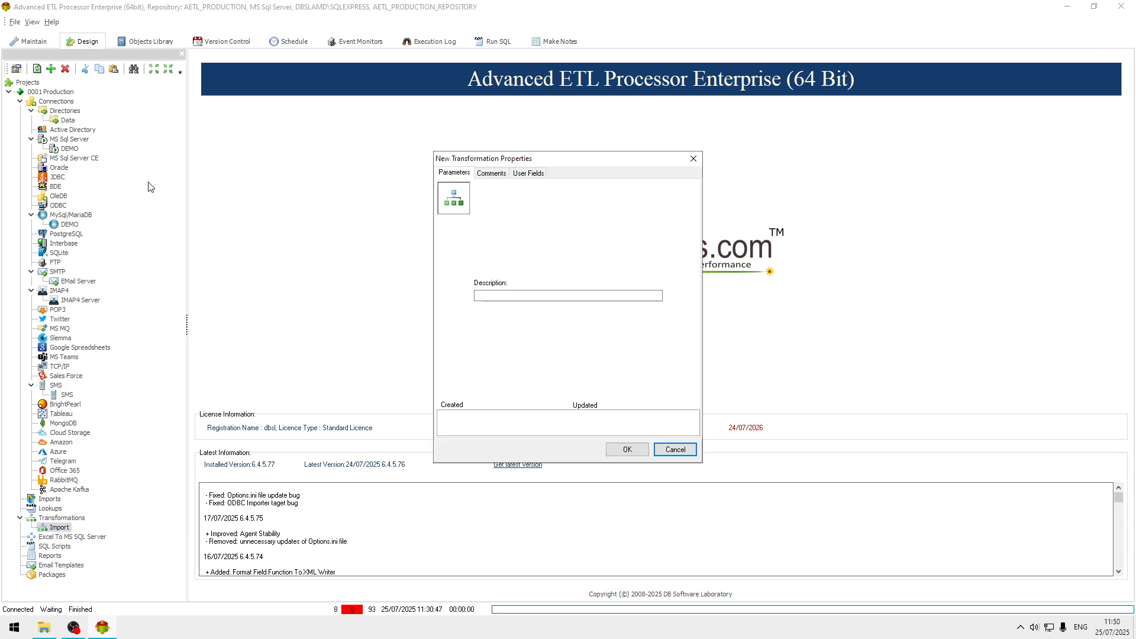
click(525, 294)
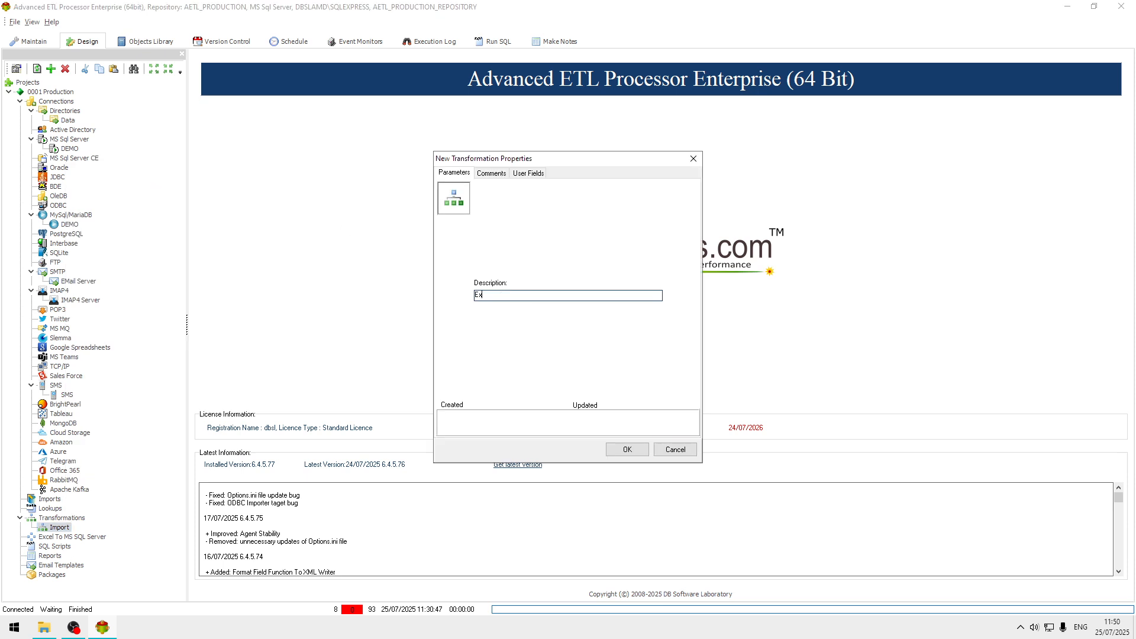
text(Excel To MySQL)
click(627, 450)
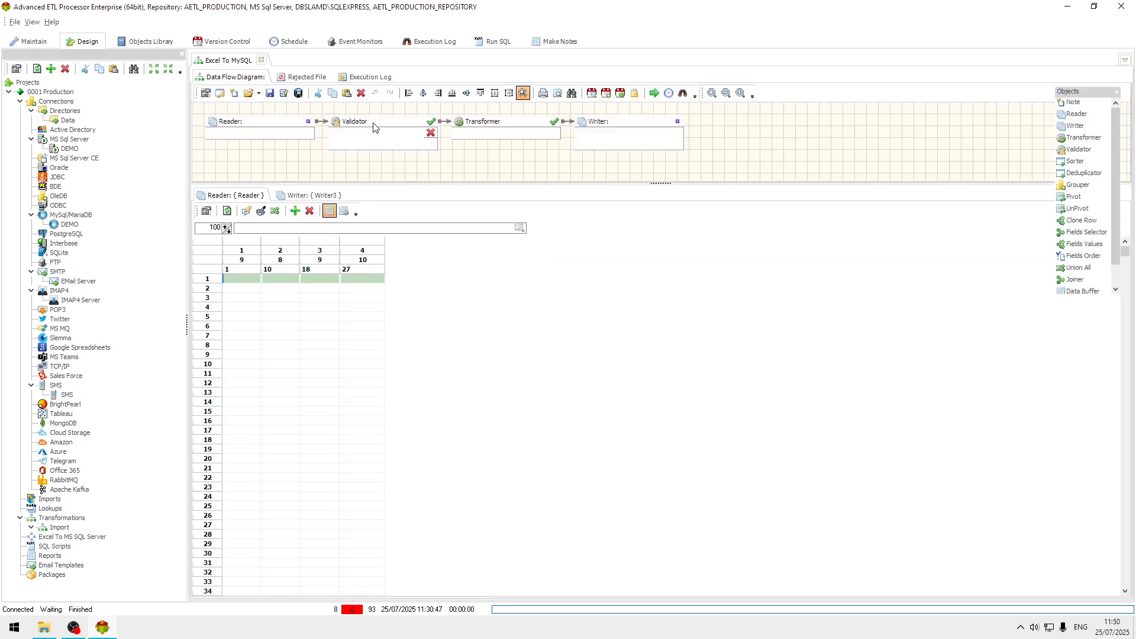
Remove the Validator from the data flow and place the Transformer beside the Reader, linked directly to it.
click(373, 126)
key(Delete)
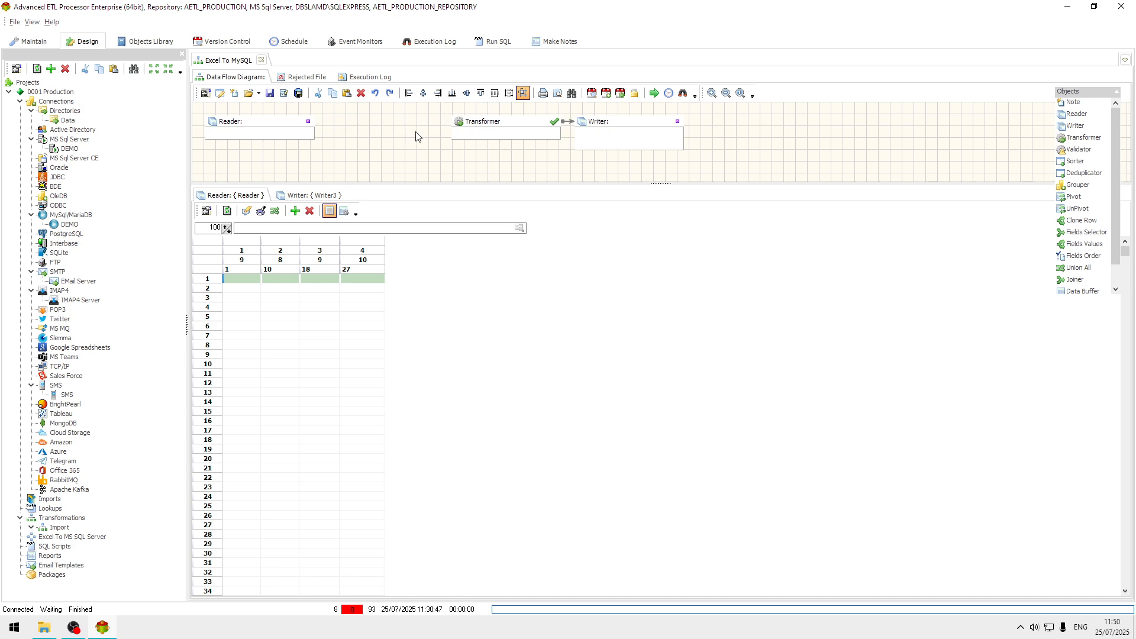
drag(488, 122, 349, 132)
Set the Reader's data source type to Excel File(s) using the Data connection.
double_click(255, 130)
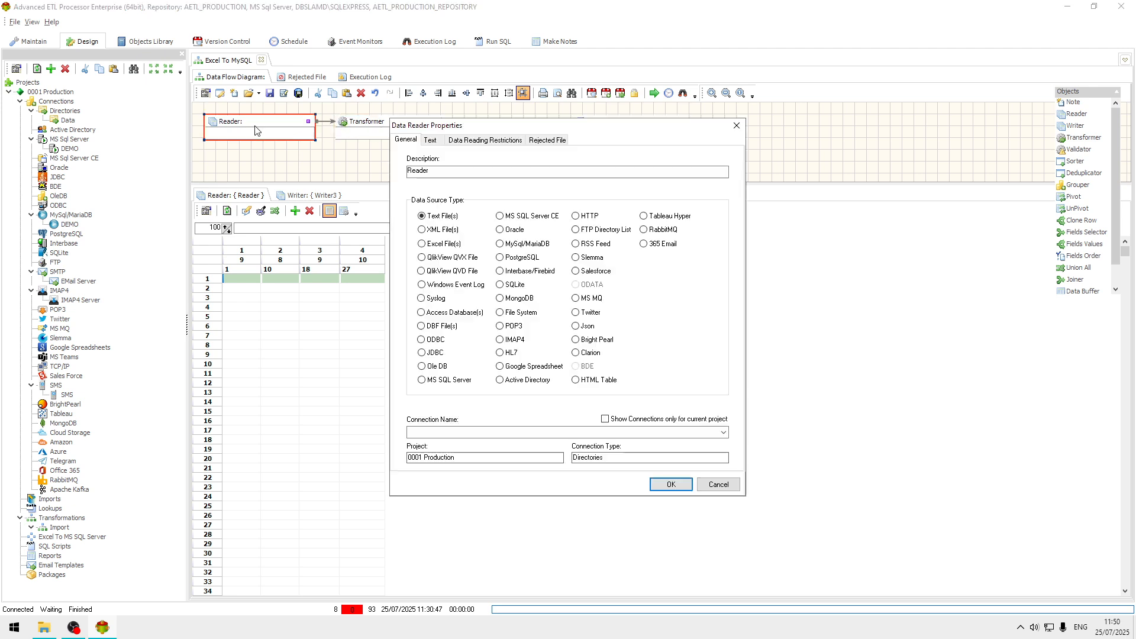
click(445, 244)
click(722, 433)
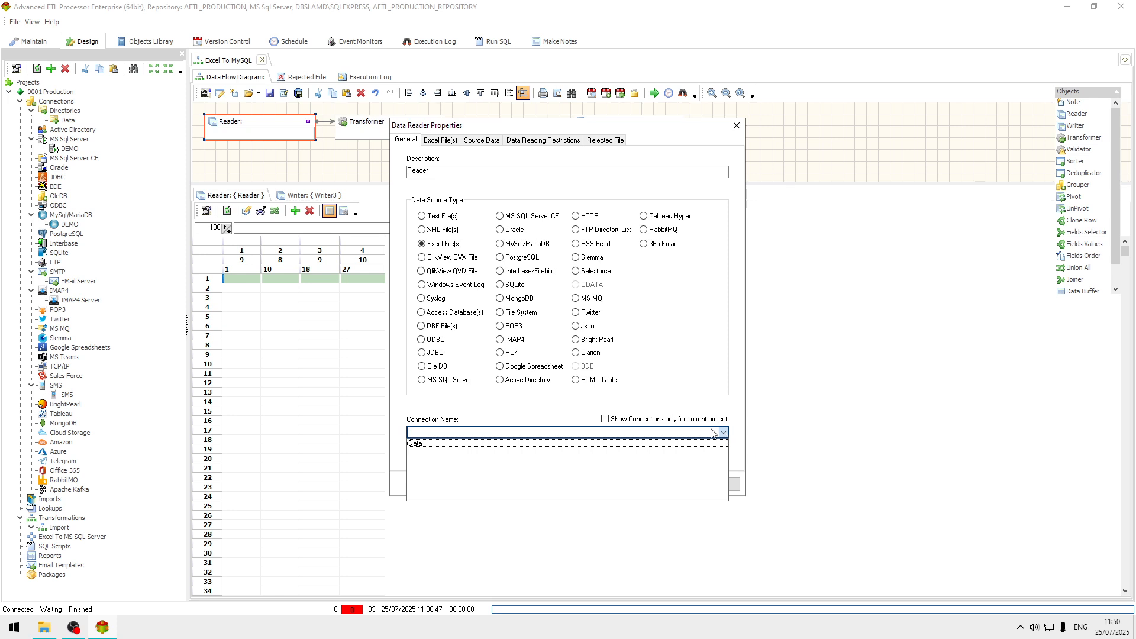
click(444, 443)
Choose People_1.xlsx as the Reader's file and add its Data sheet to the source tables.
click(441, 140)
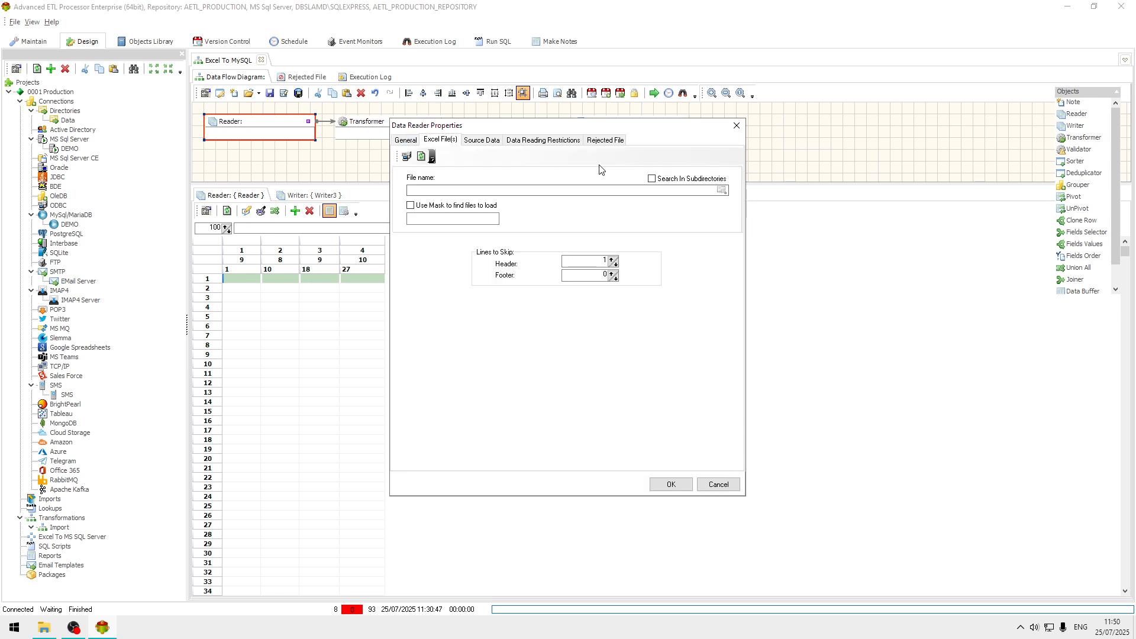
click(722, 191)
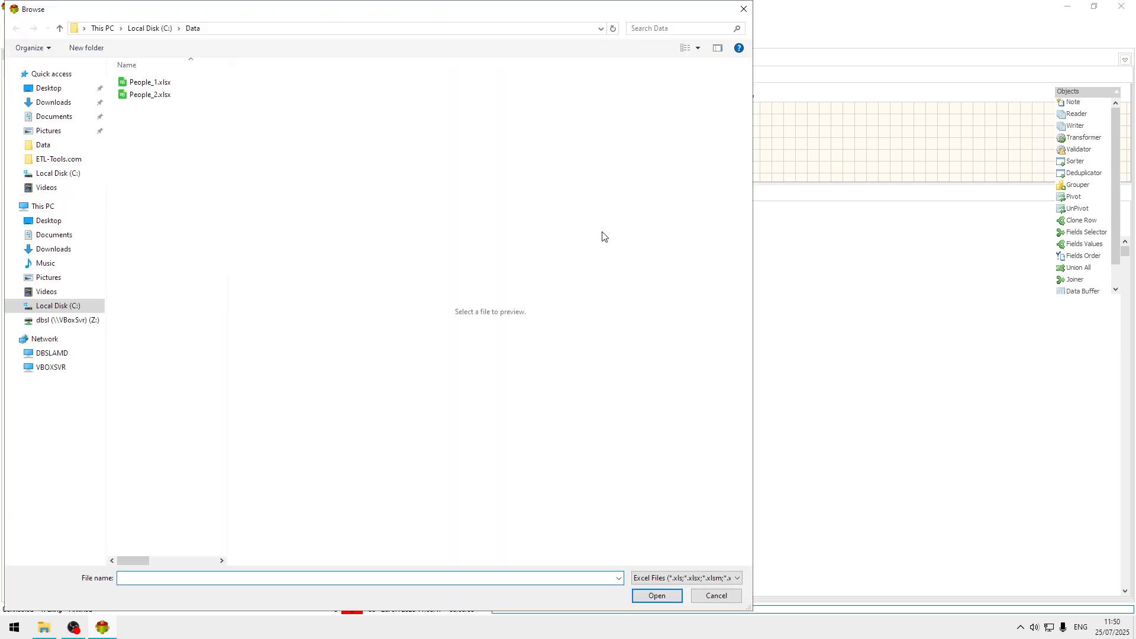
double_click(148, 83)
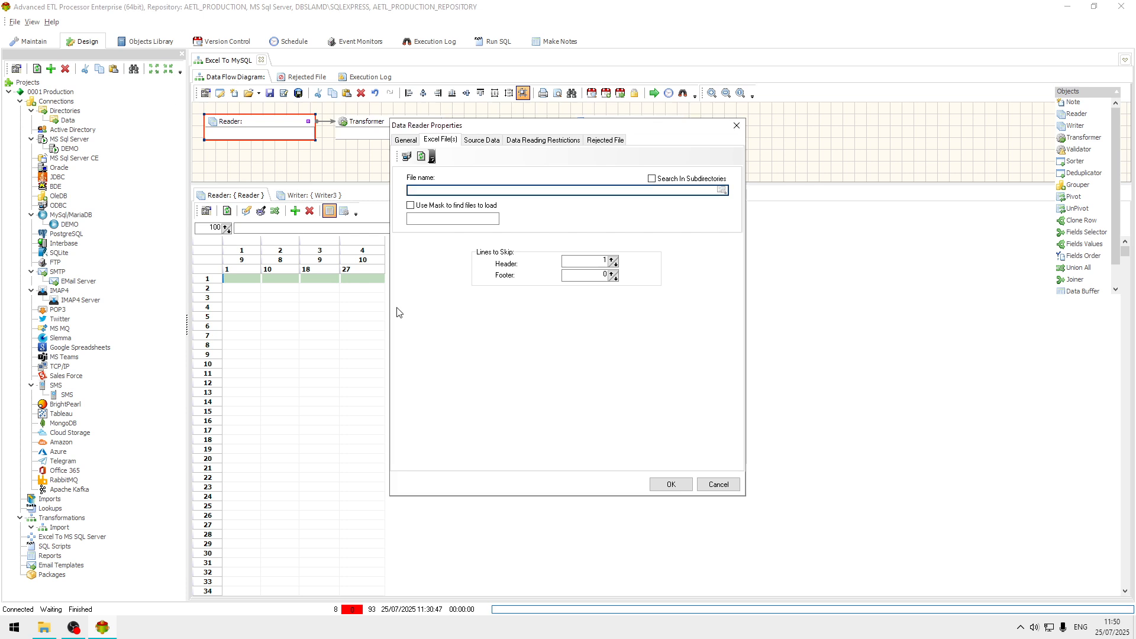
click(481, 140)
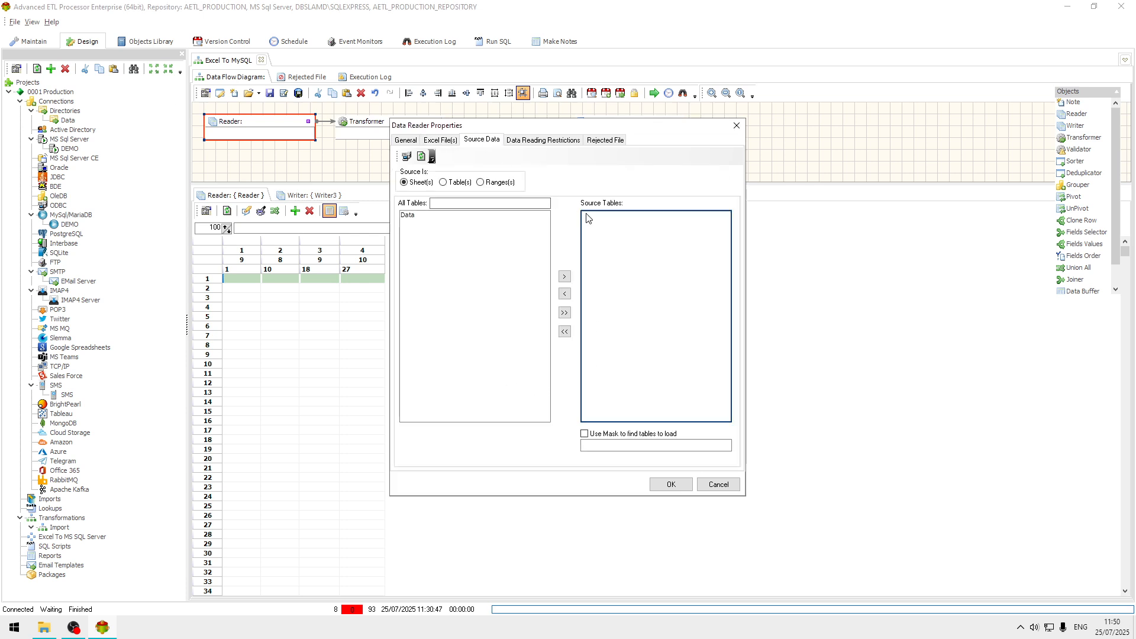
double_click(410, 216)
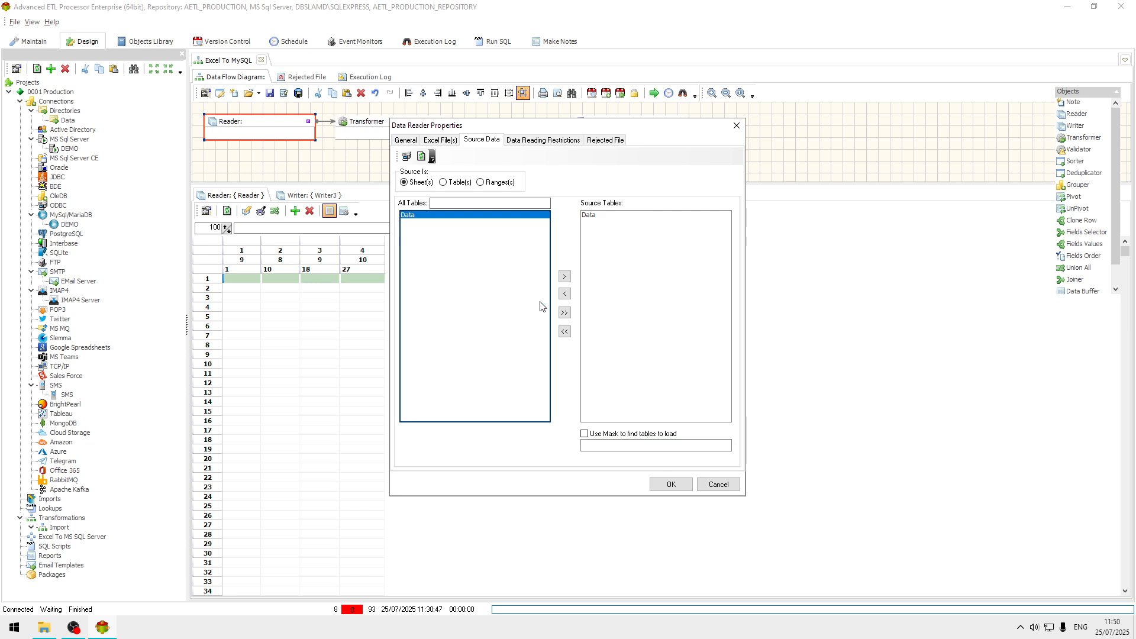
click(446, 140)
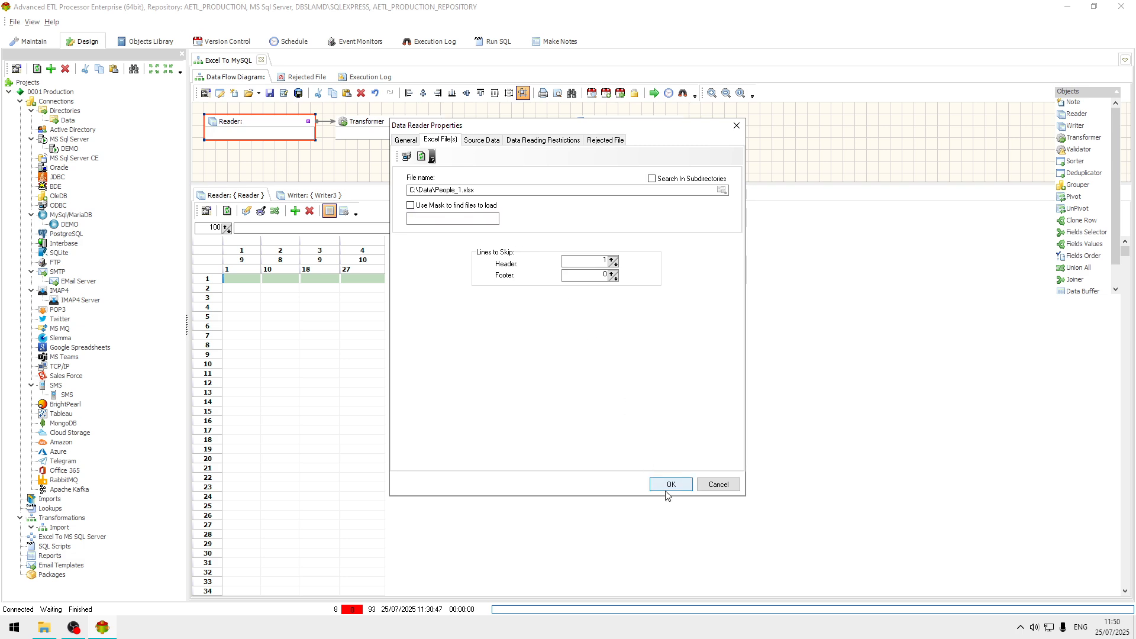
click(680, 486)
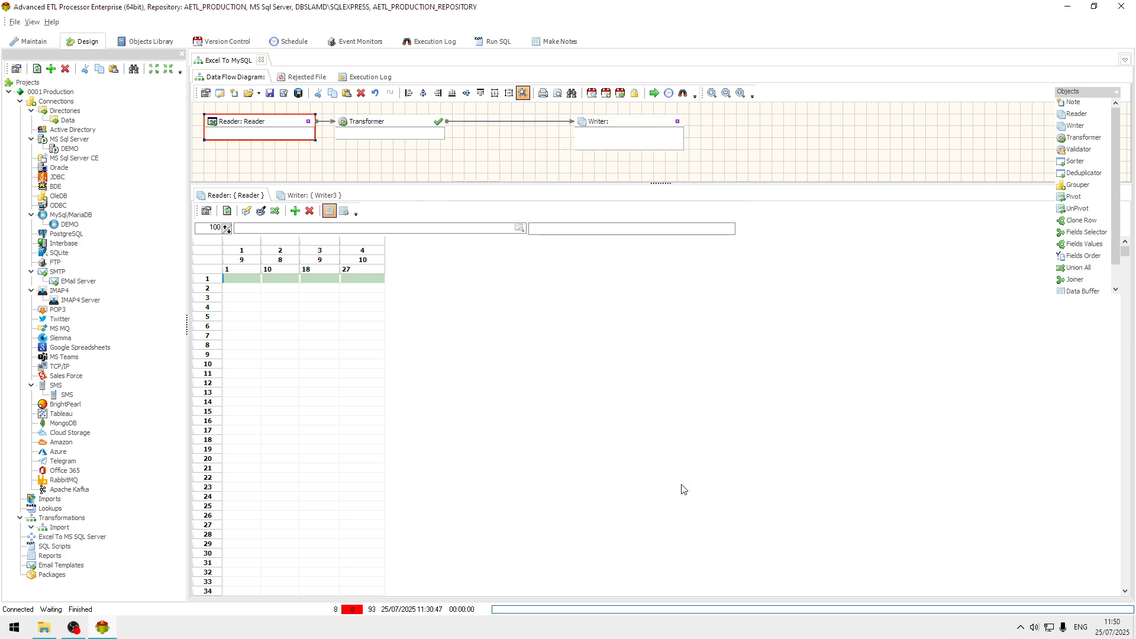
Auto format the Reader's preview grid and set the field names from row 1.
right_click(308, 308)
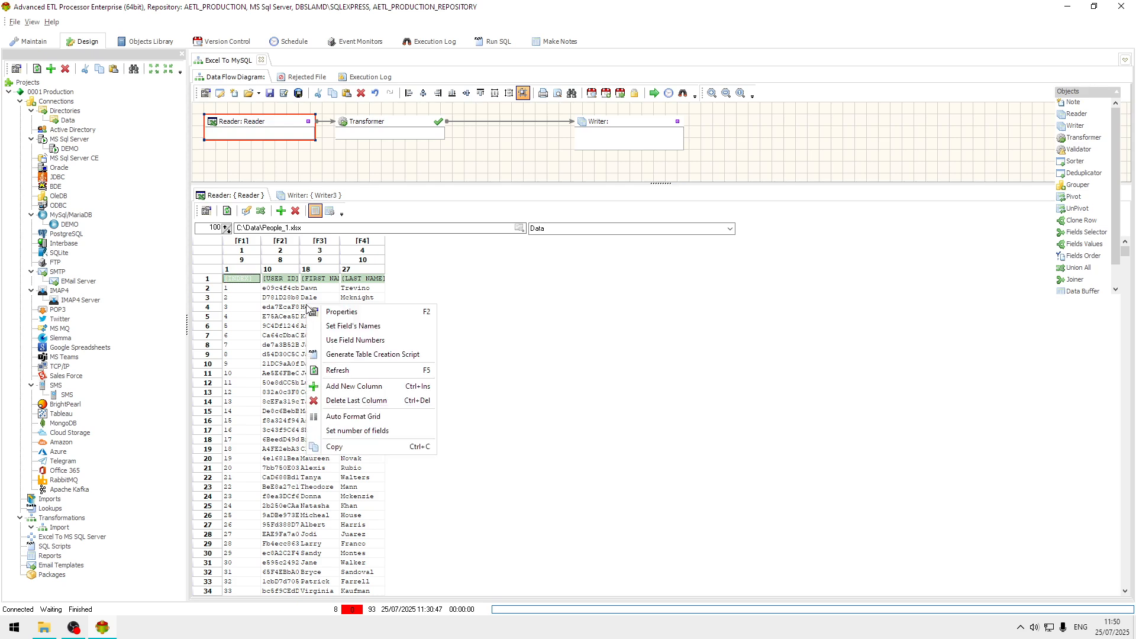
click(381, 417)
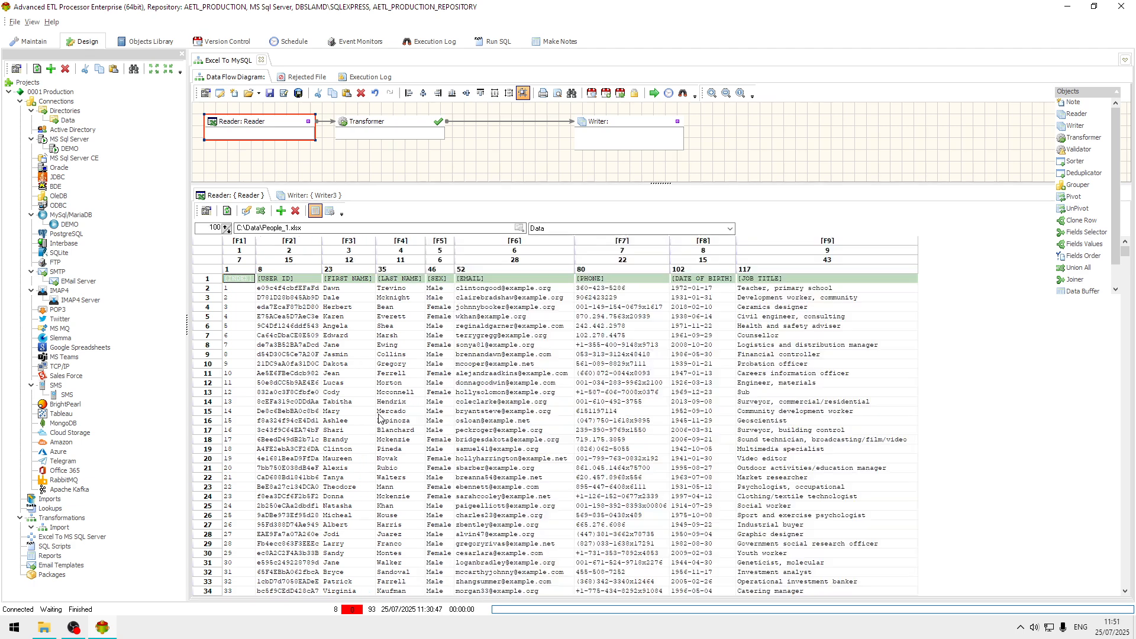
right_click(384, 321)
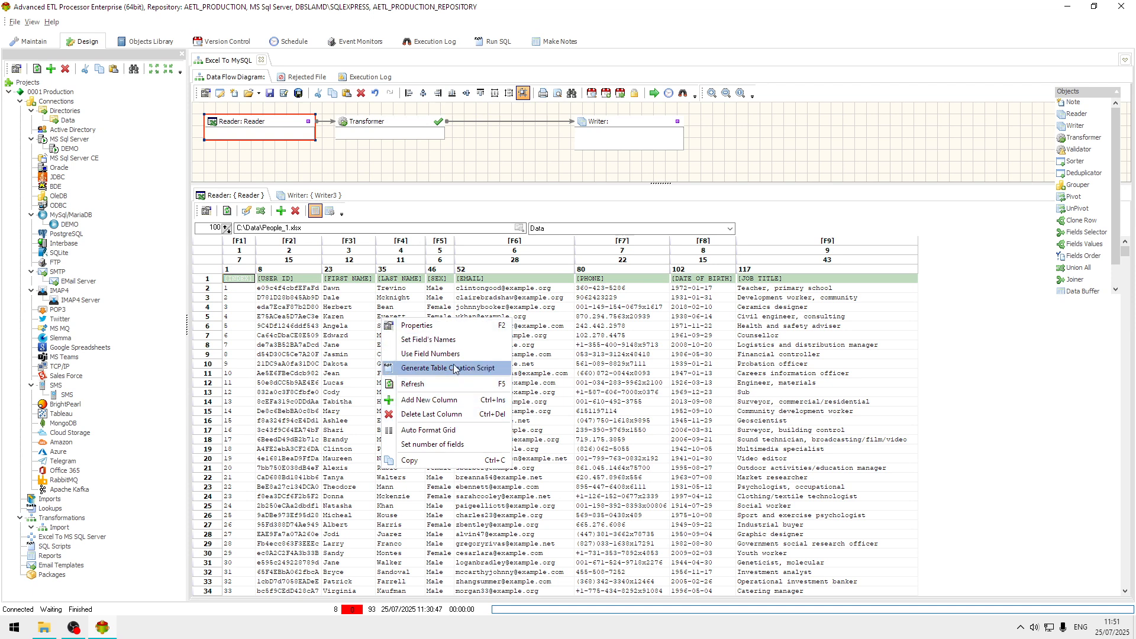
click(467, 344)
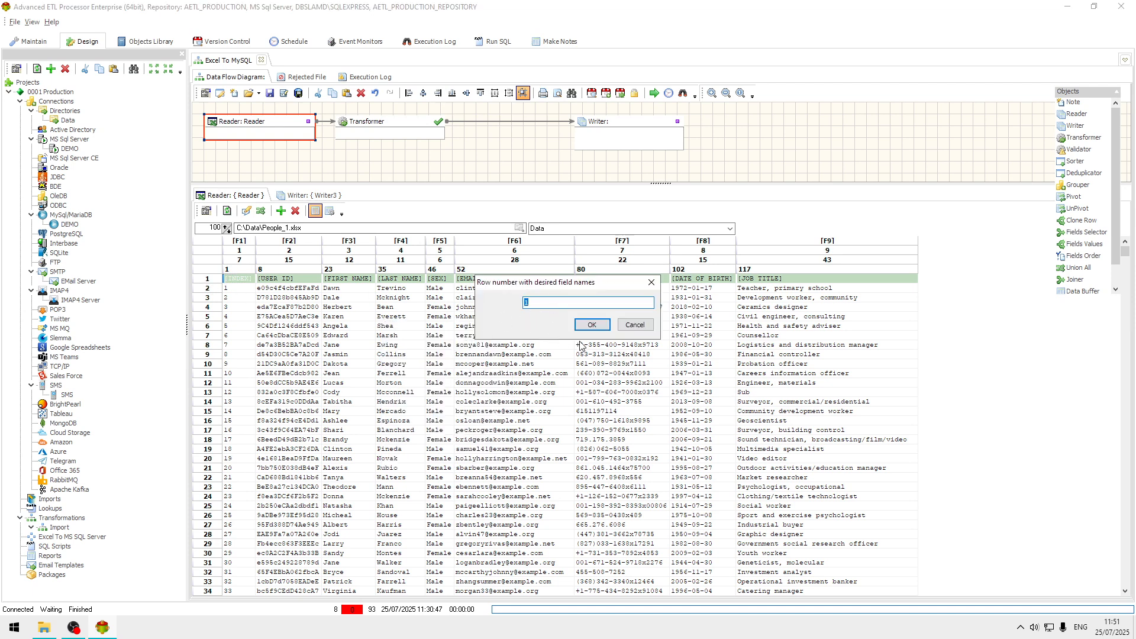
click(591, 326)
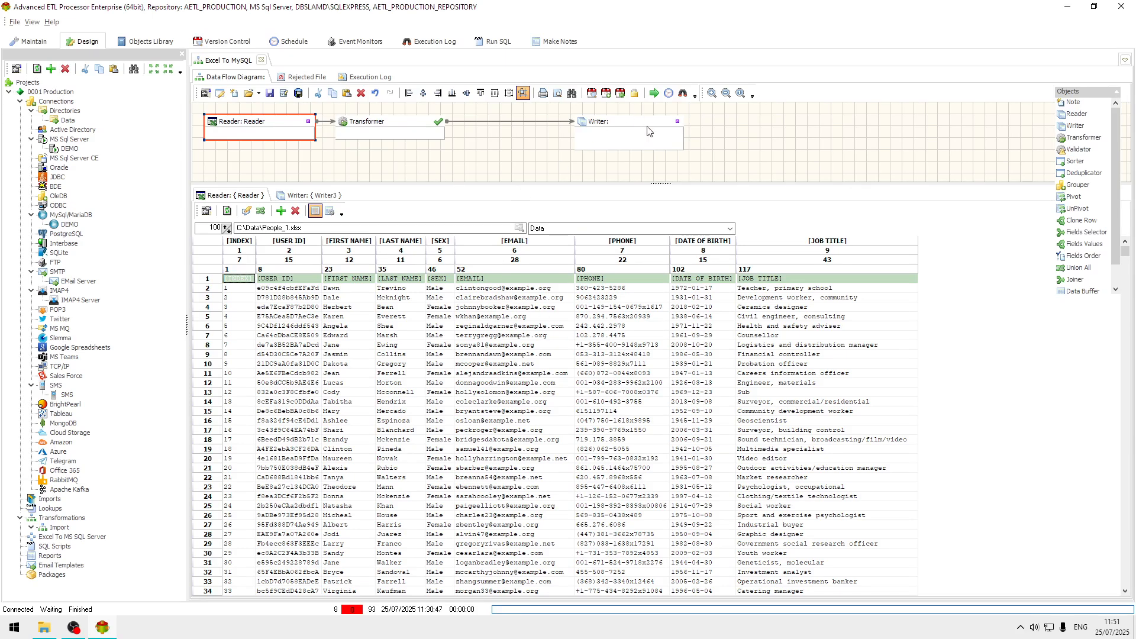
Move the Writer closer to the Transformer and set its target type to MySql/MariaDB with the DEMO connection.
drag(648, 131, 572, 135)
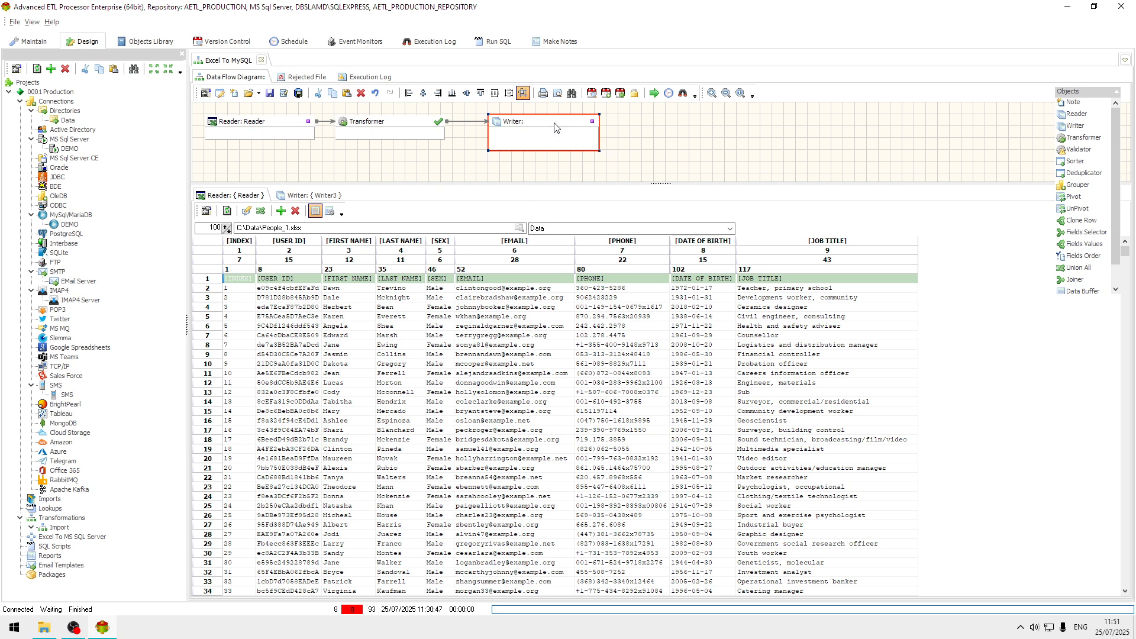
double_click(555, 126)
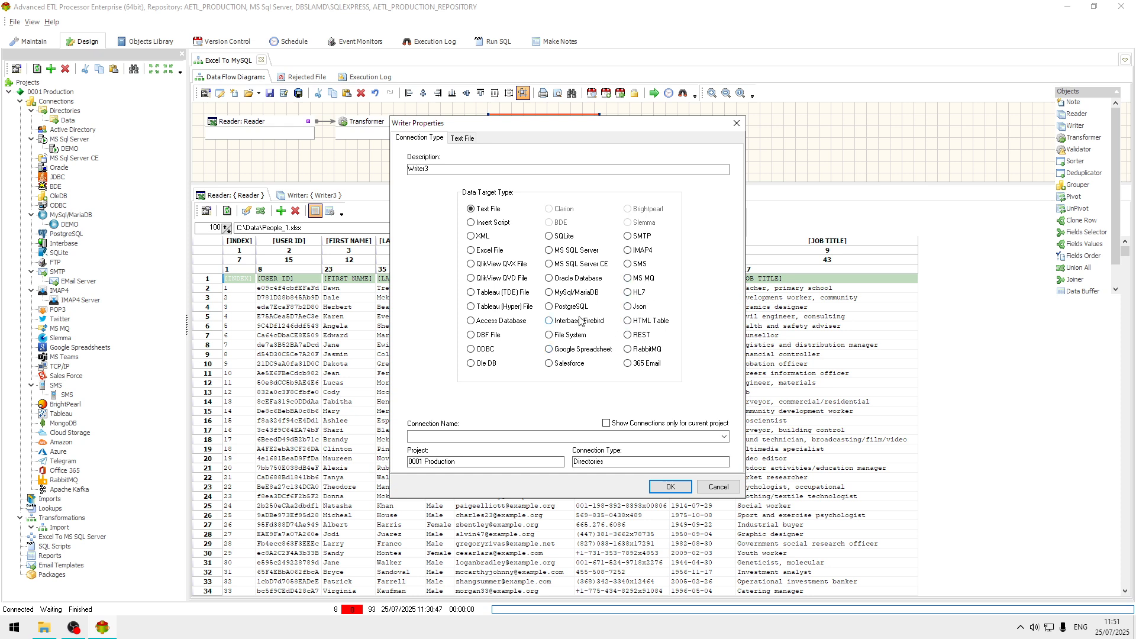
click(570, 292)
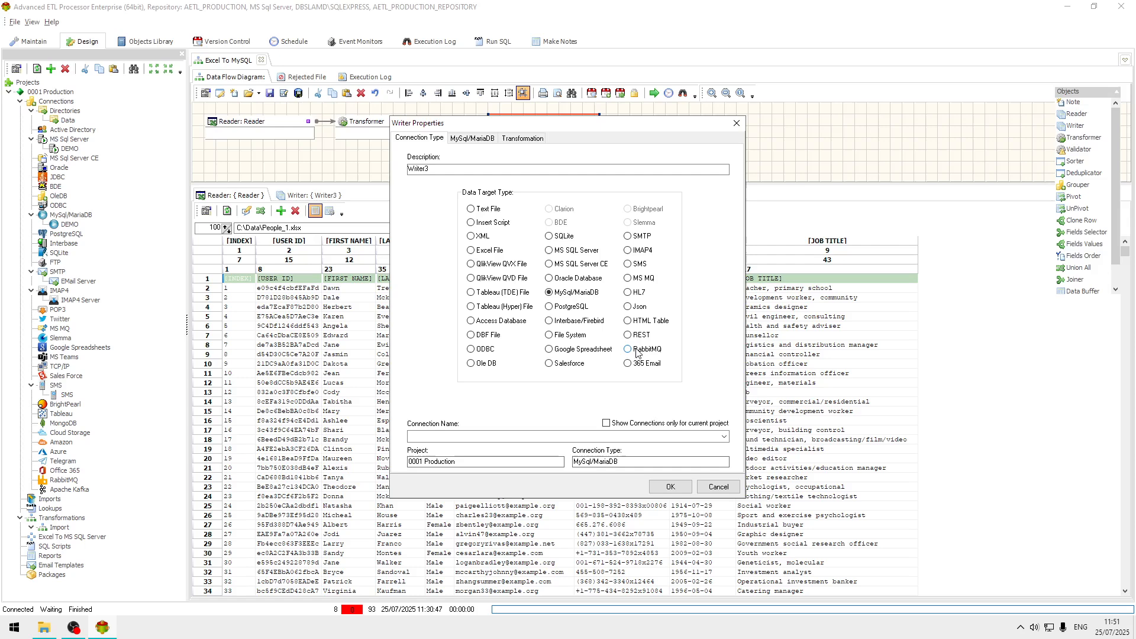
click(723, 438)
click(434, 448)
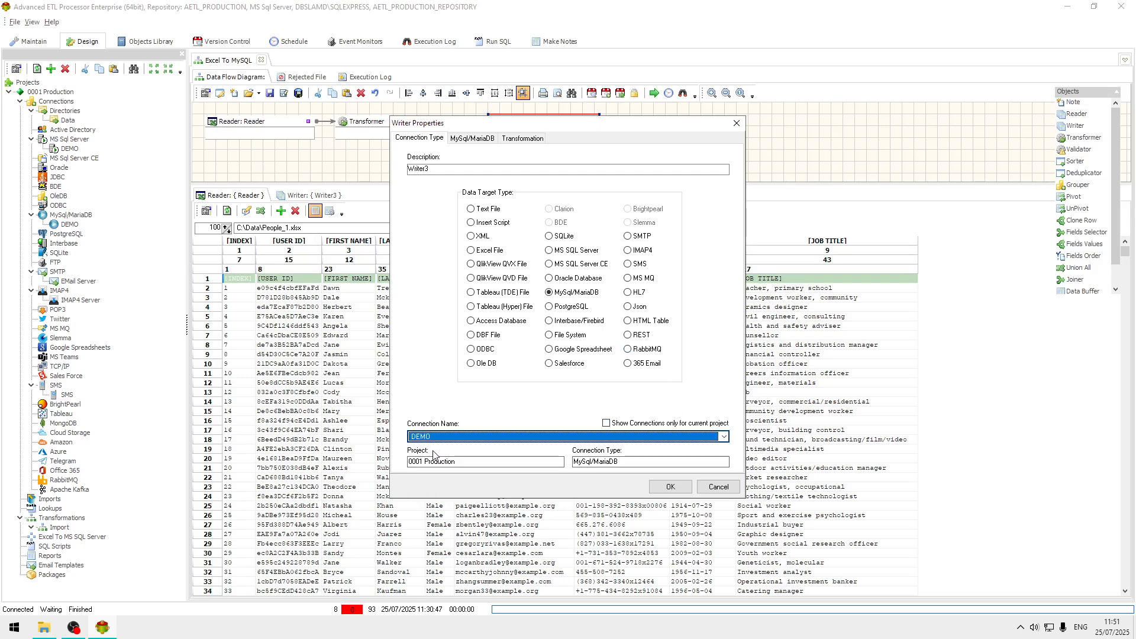
Set the people table as the Writer's target in the MySql/MariaDB database.
click(481, 141)
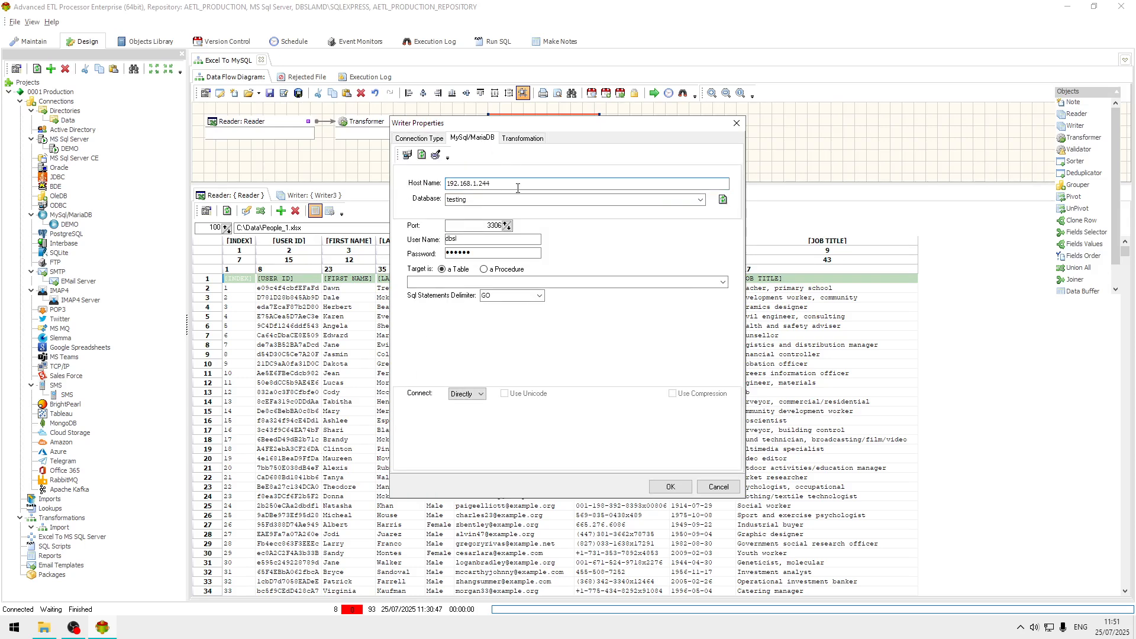
click(723, 283)
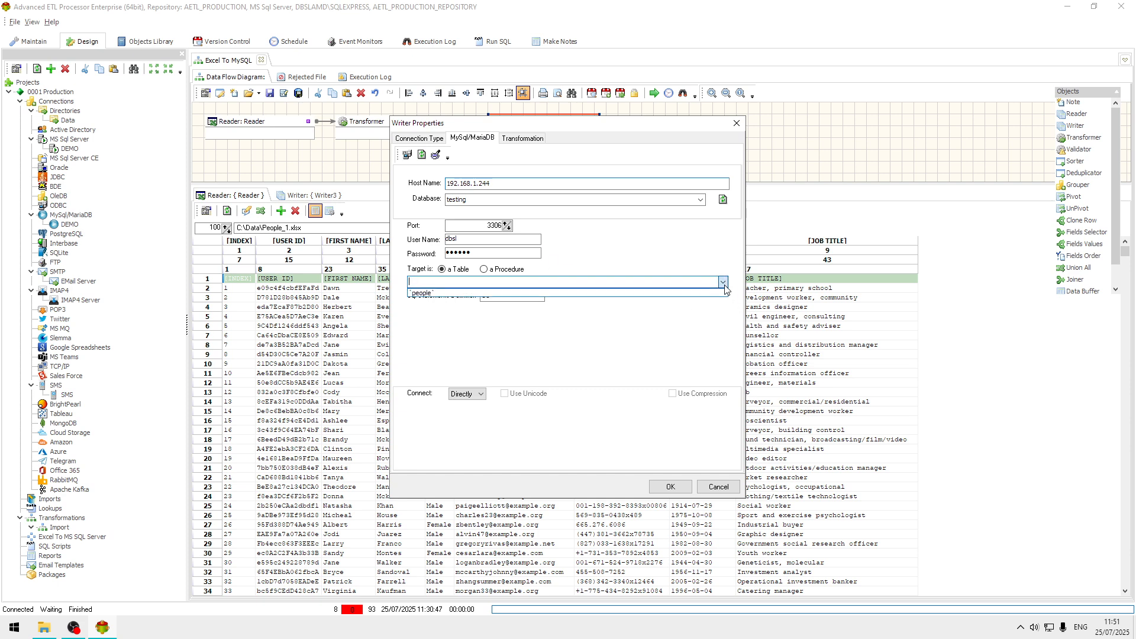
click(444, 294)
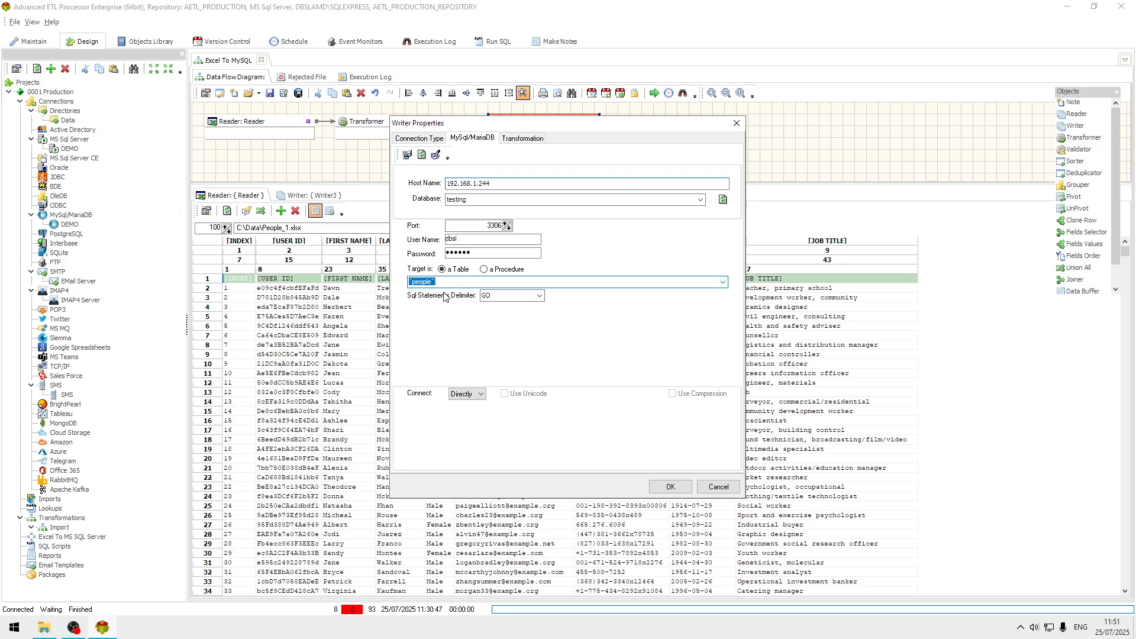
click(674, 486)
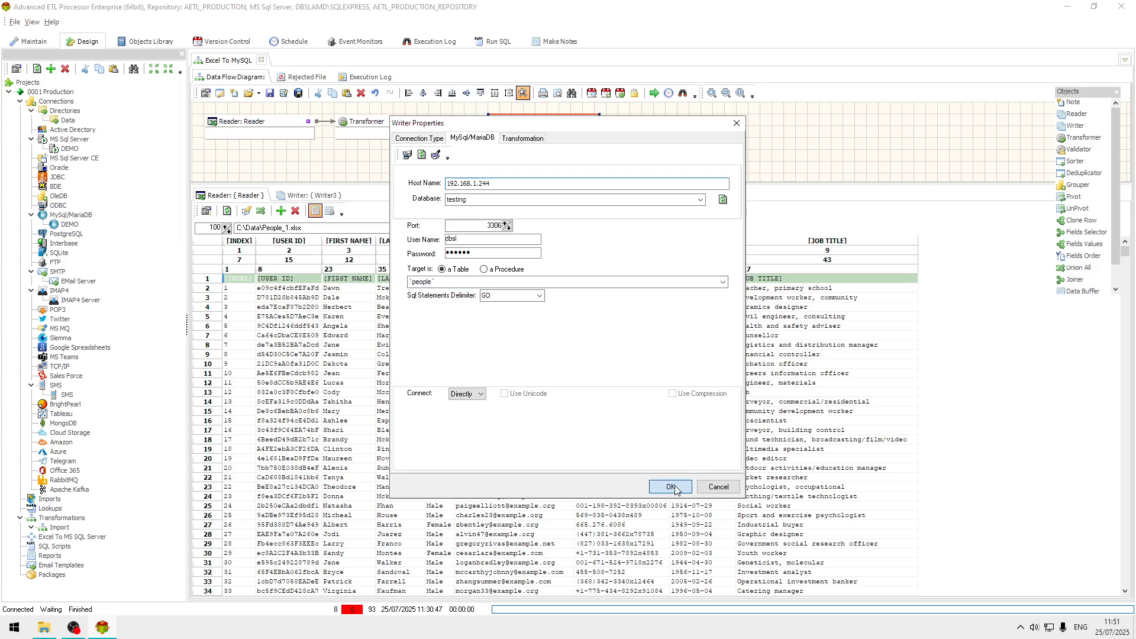
Open the Transformer's mapping and auto map the source fields to the people table's fields by field names.
click(385, 129)
double_click(386, 128)
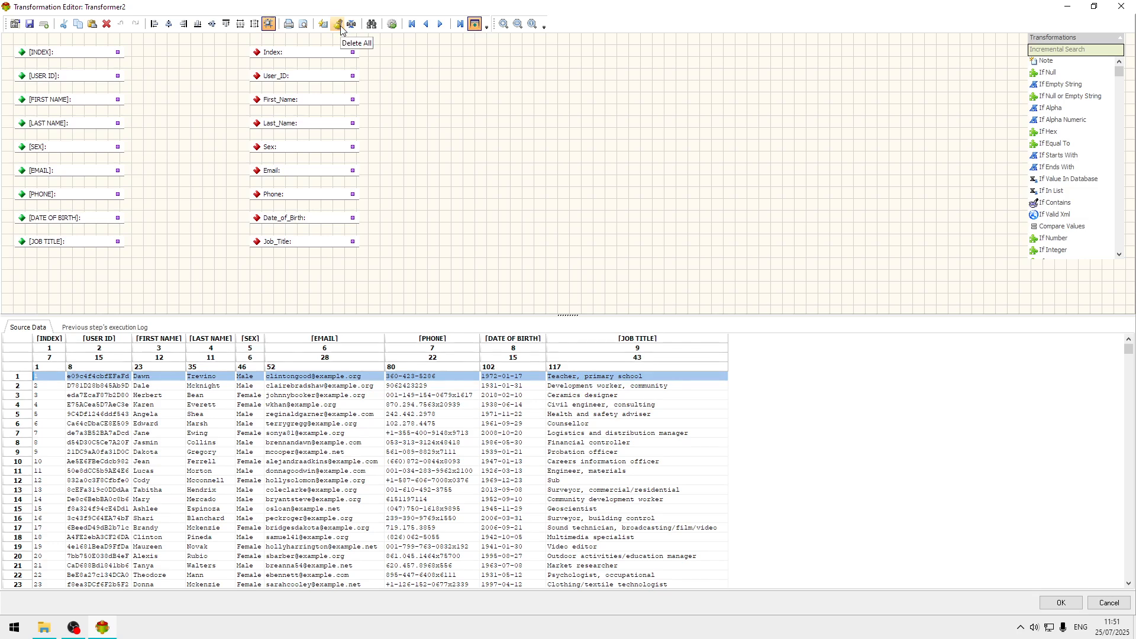
click(322, 24)
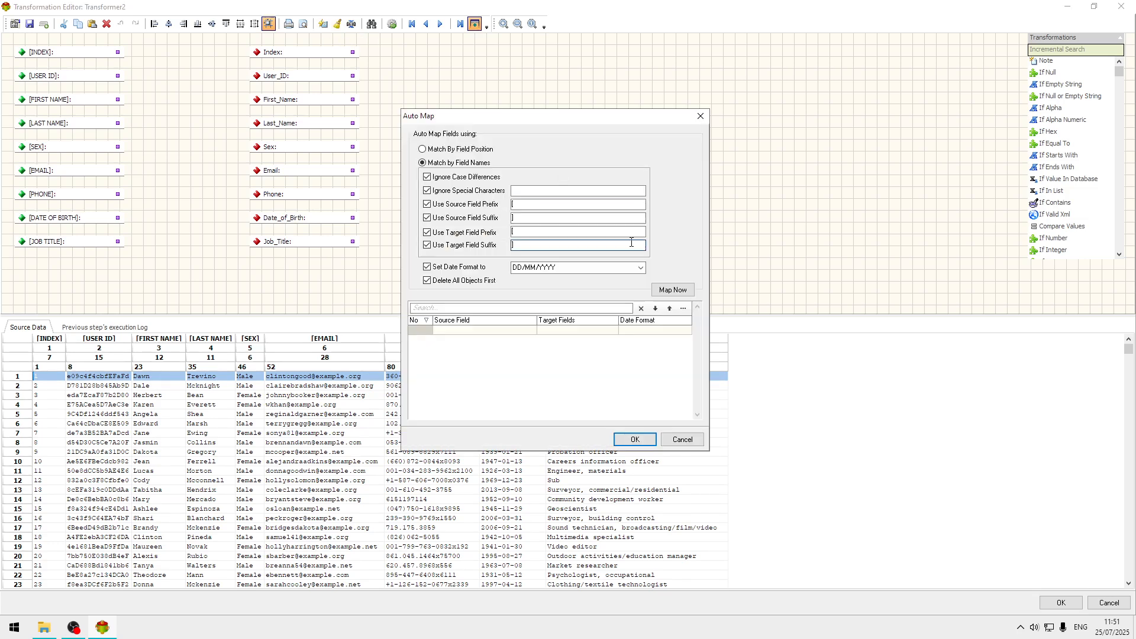
click(673, 289)
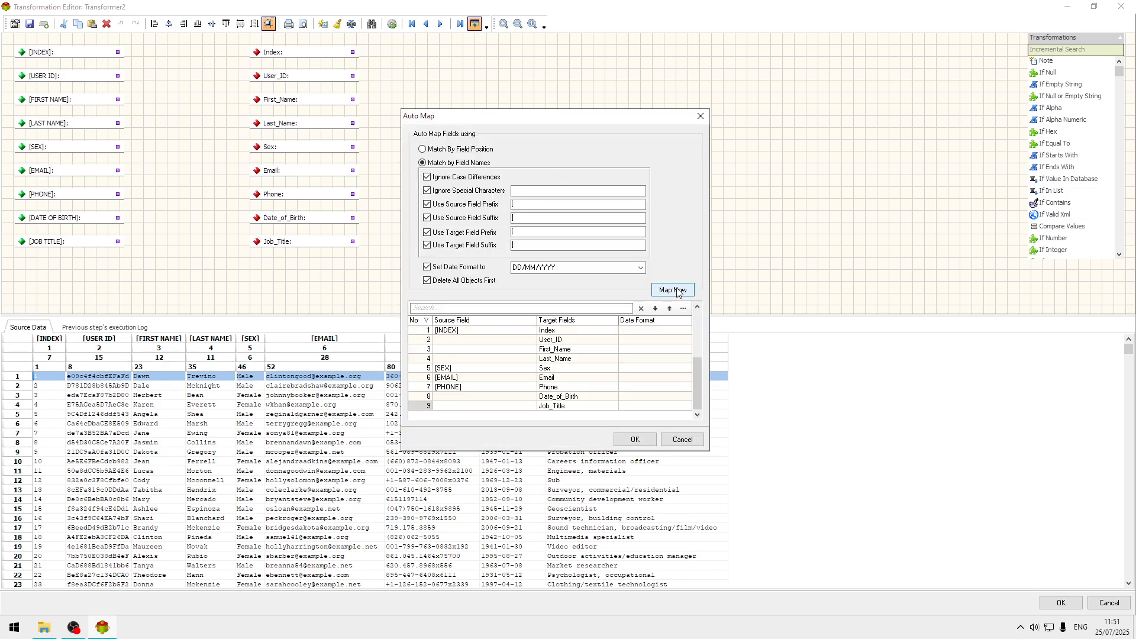
click(644, 442)
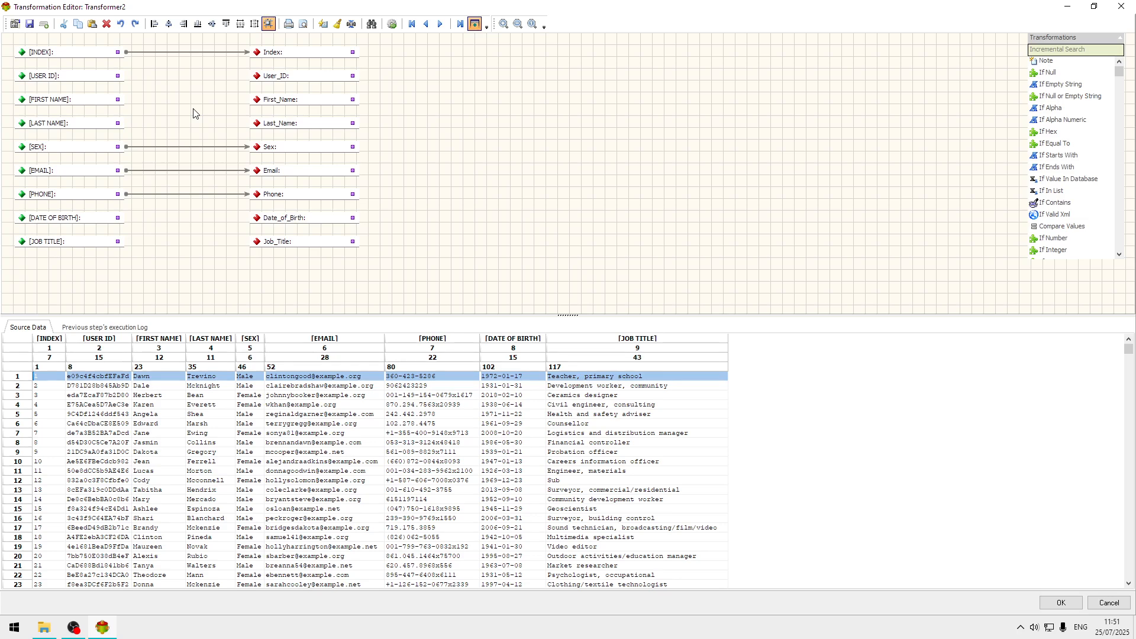
Link USER ID, FIRST NAME, LAST NAME, DATE OF BIRTH and JOB TITLE to their matching target fields and accept the mapping.
mouse_move(117, 75)
mouse_down()
mouse_move(267, 78)
mouse_move(257, 79)
mouse_up()
drag(119, 100, 258, 107)
drag(118, 123, 258, 126)
drag(118, 218, 261, 220)
drag(118, 241, 259, 244)
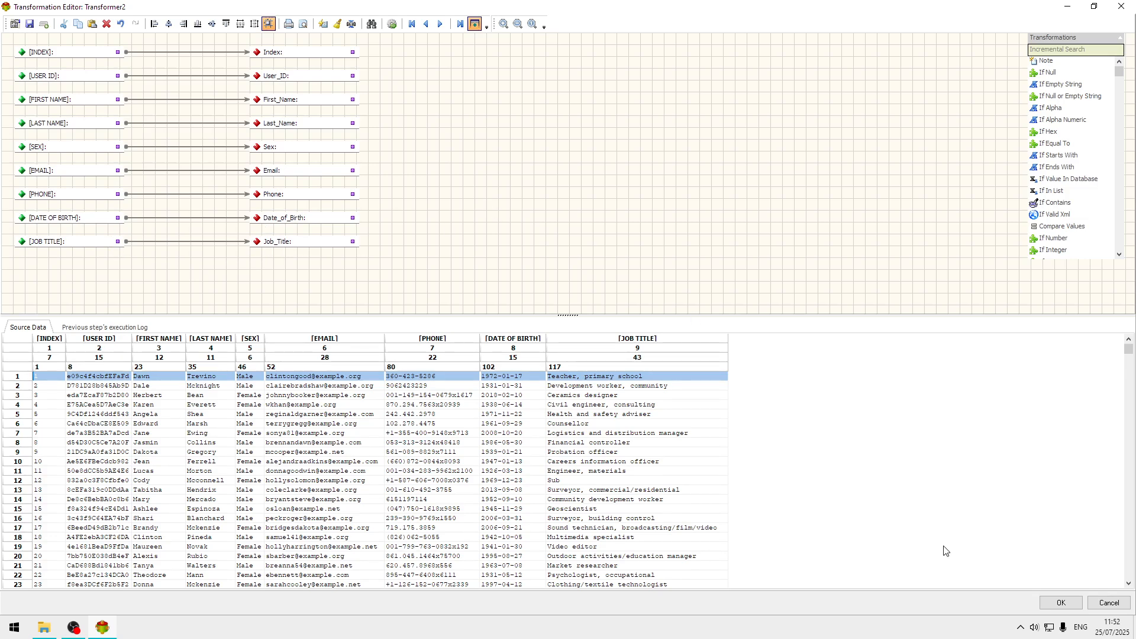
click(1060, 602)
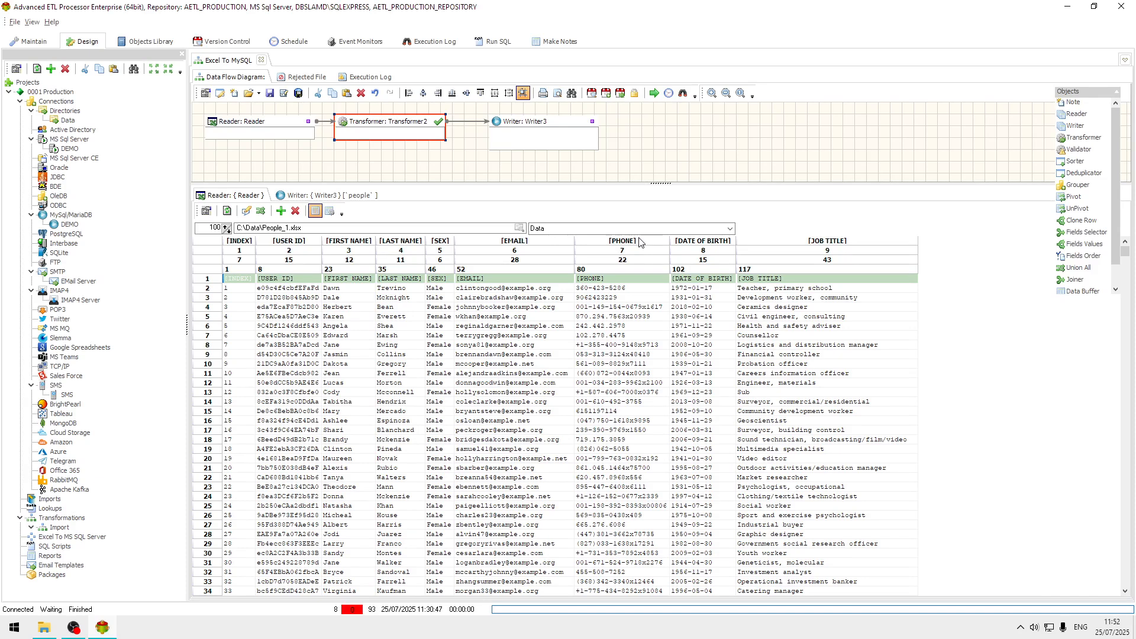
Run the Excel To MySQL transformation to load the People_1.xlsx records into the people table.
click(654, 93)
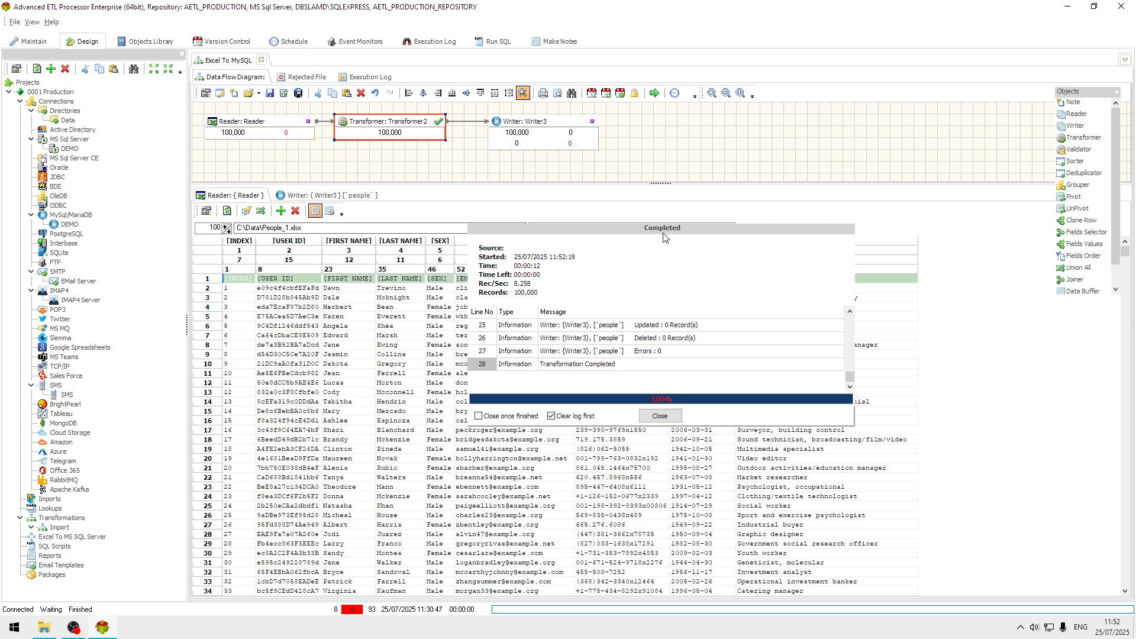
click(279, 632)
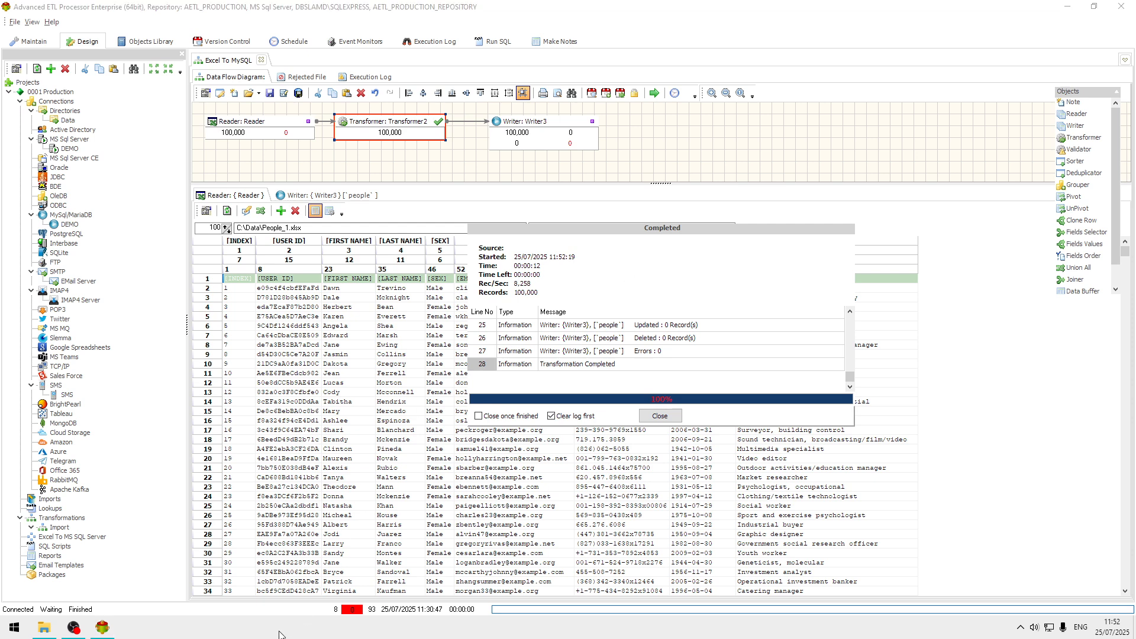